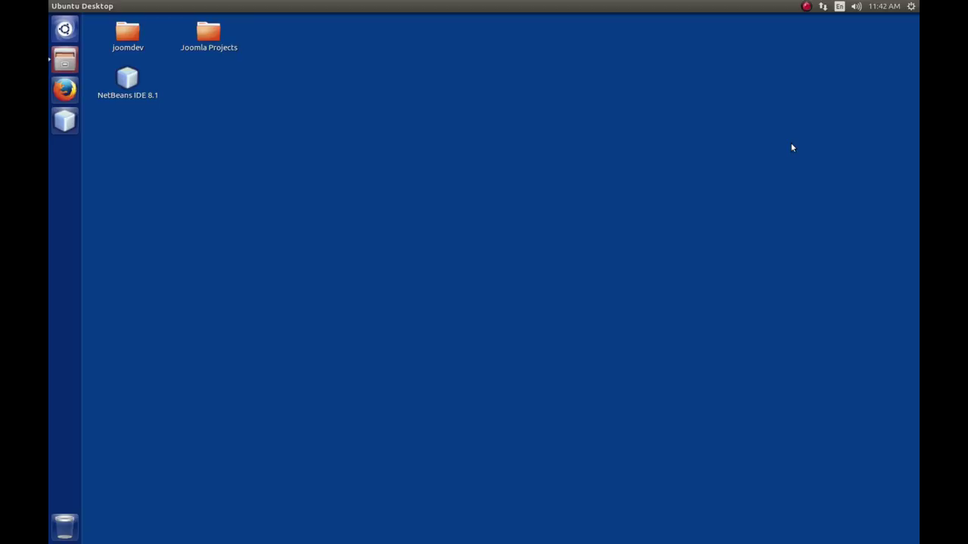
Open Founder Quotes.ods from the Source_Quotes_for_DB folder in Calc, then launch Firefox.
click(64, 66)
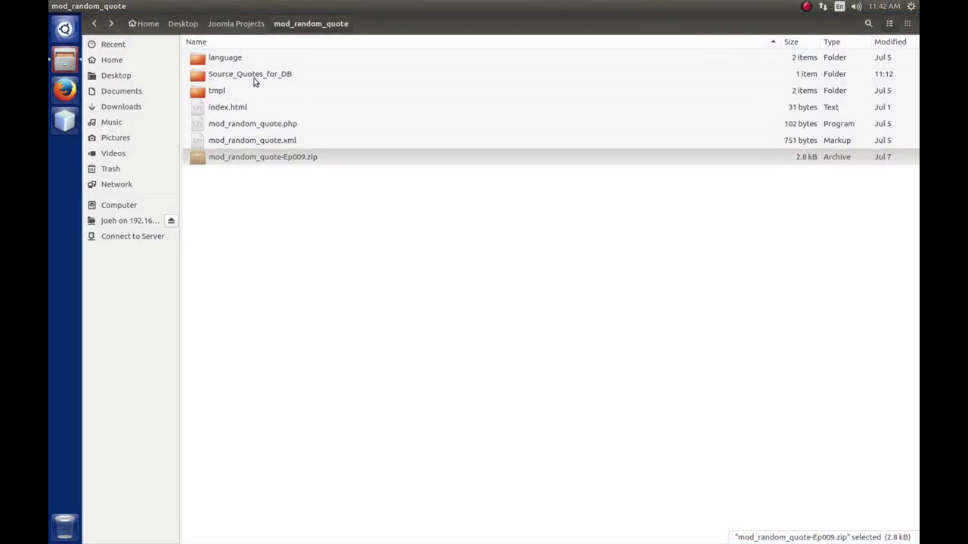
double_click(242, 77)
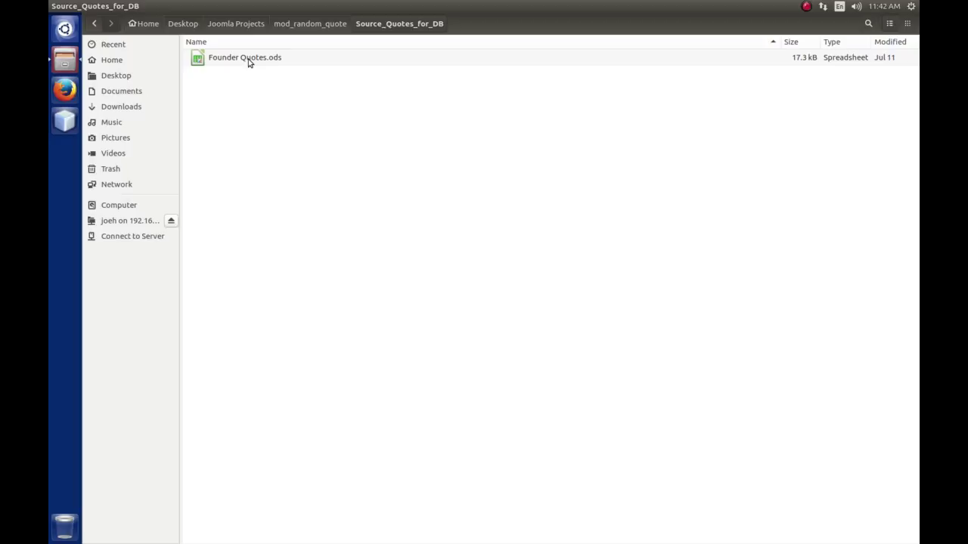
double_click(249, 60)
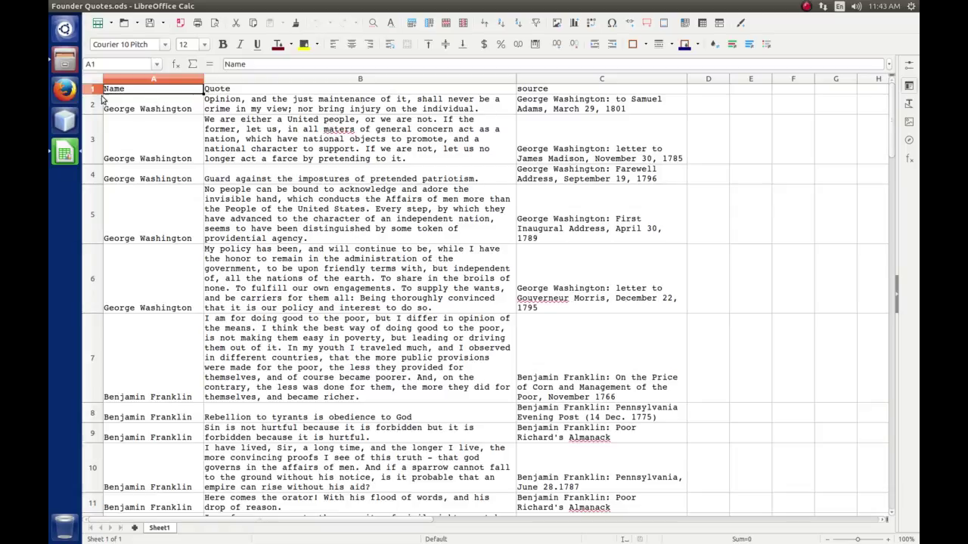
click(65, 90)
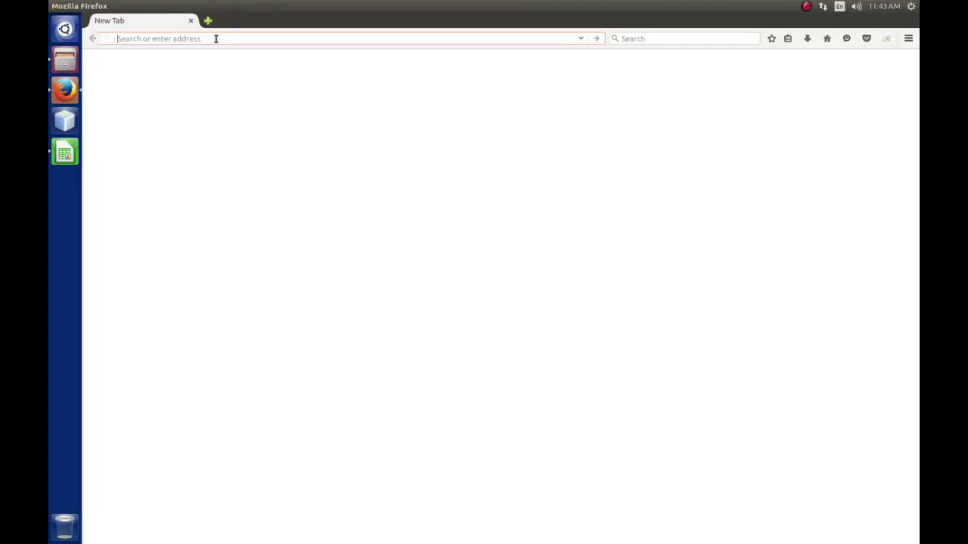
Go to myheap.com's Technology > Exploring Joomla 3.x > Writing Modules > Creating a Site Module - Part 3 page.
text(myheap.com/)
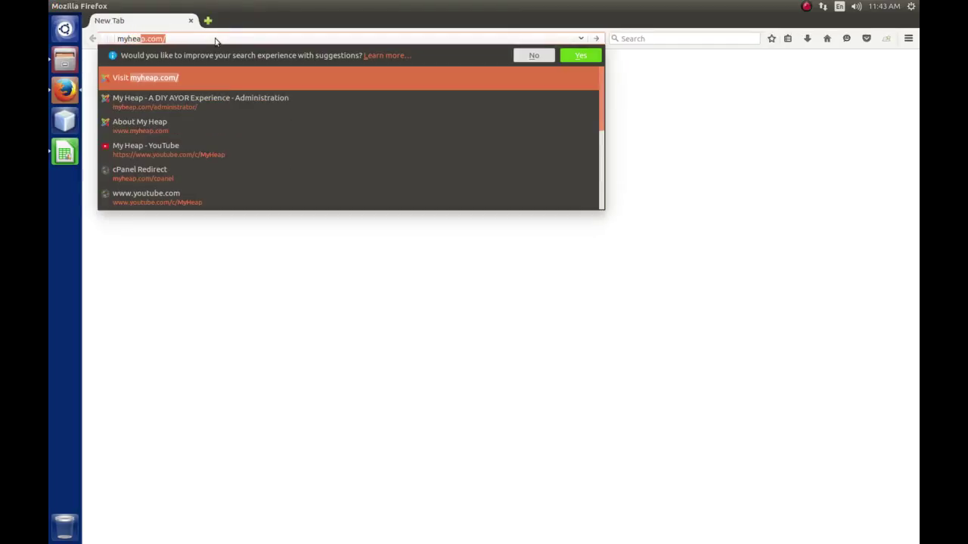
key(Return)
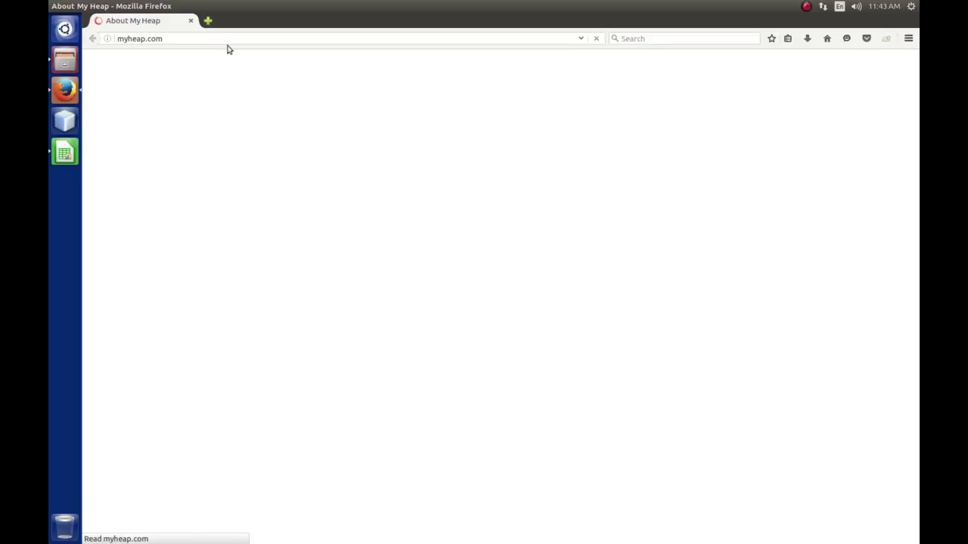
mouse_move(445, 190)
mouse_move(289, 132)
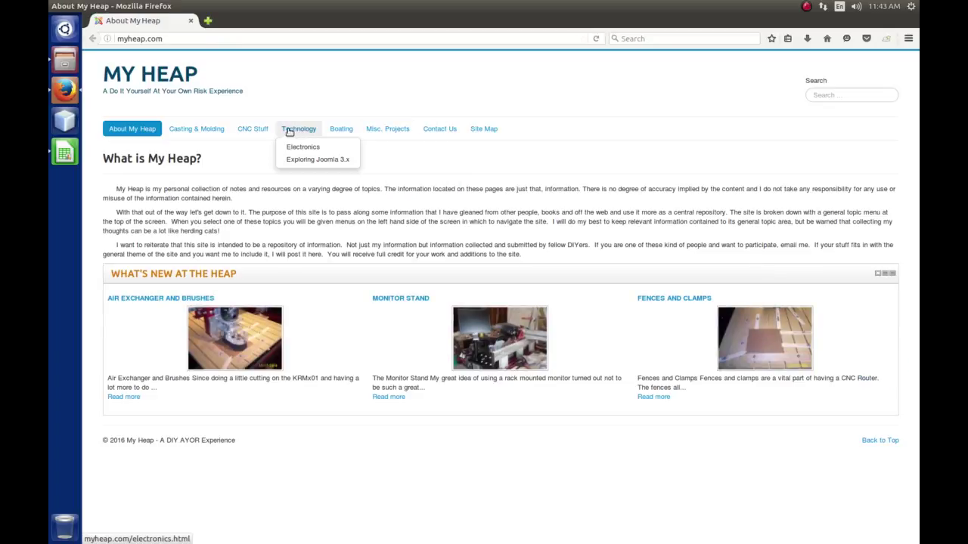
mouse_move(288, 160)
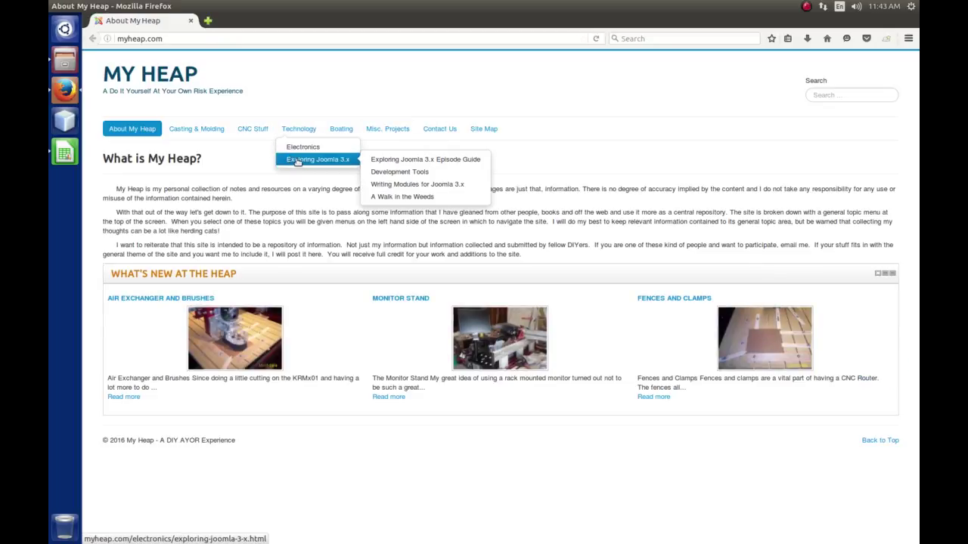
click(299, 161)
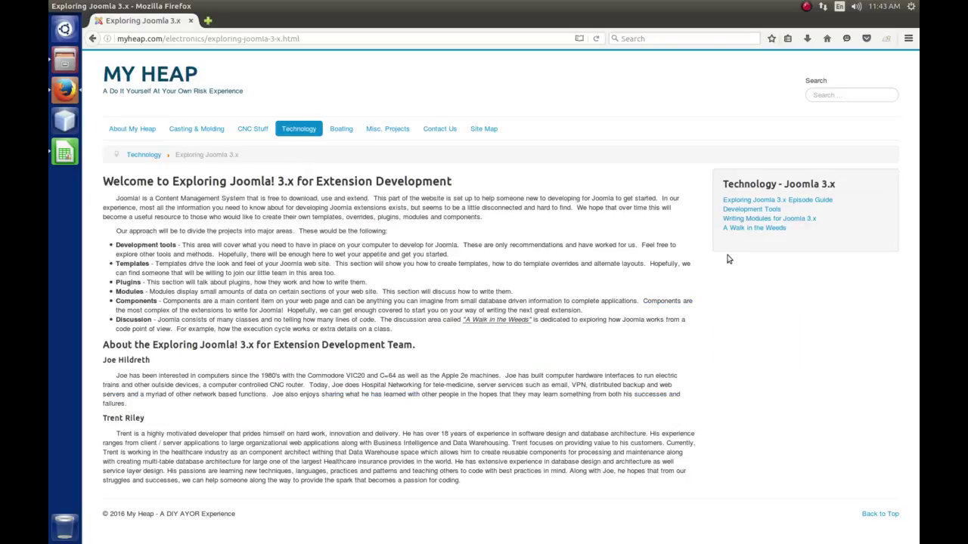
click(802, 219)
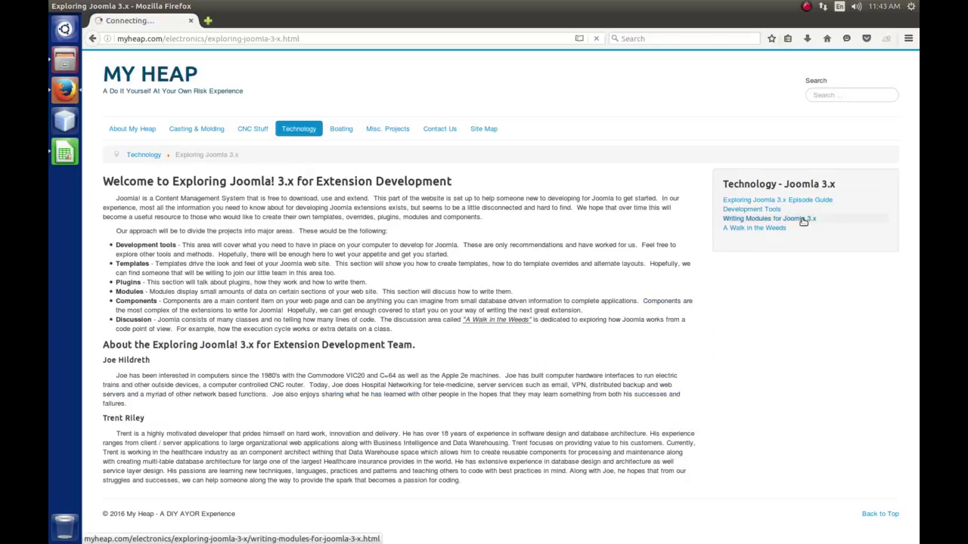
click(771, 248)
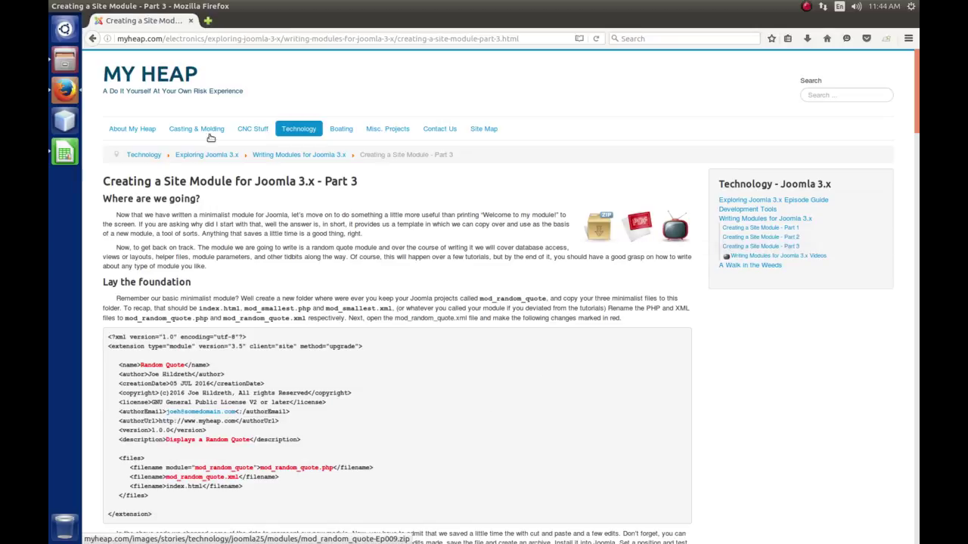
Reopen Source_Quotes_for_DB from mod_random_quote in Files and bring the Founder Quotes spreadsheet forward.
click(64, 64)
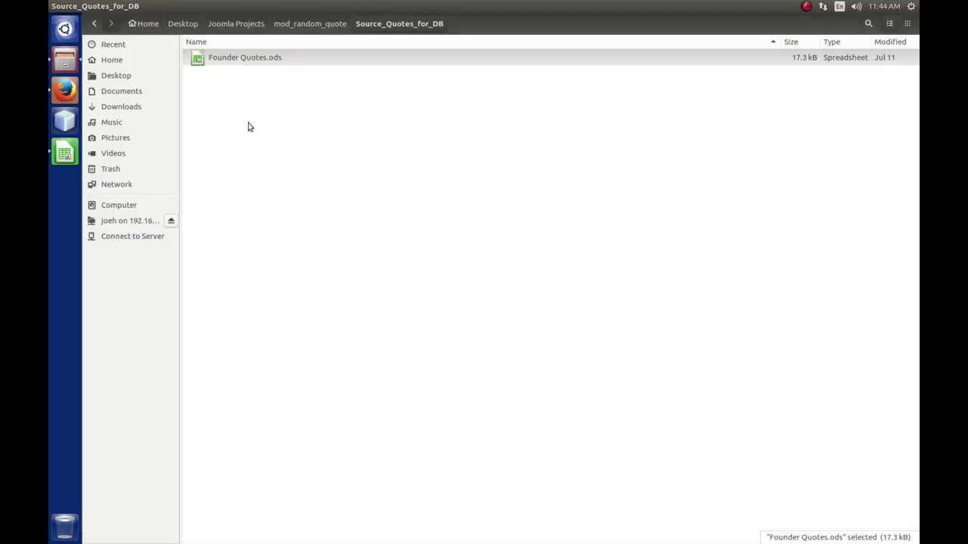
click(270, 67)
click(306, 23)
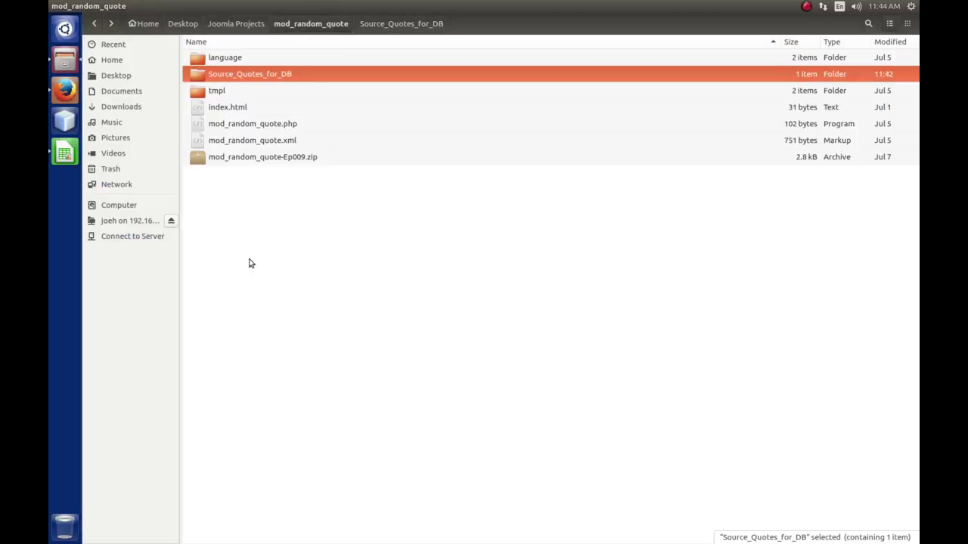
click(244, 159)
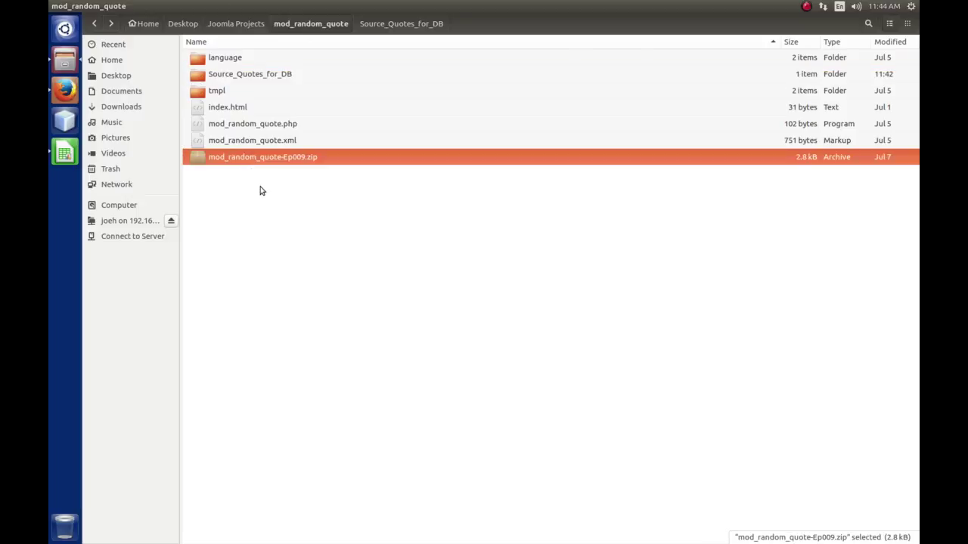
click(261, 78)
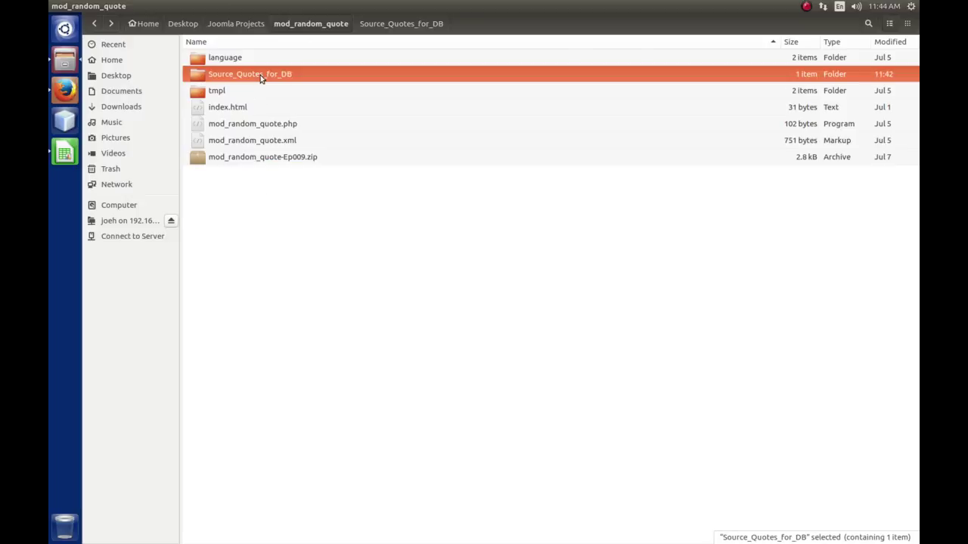
double_click(261, 76)
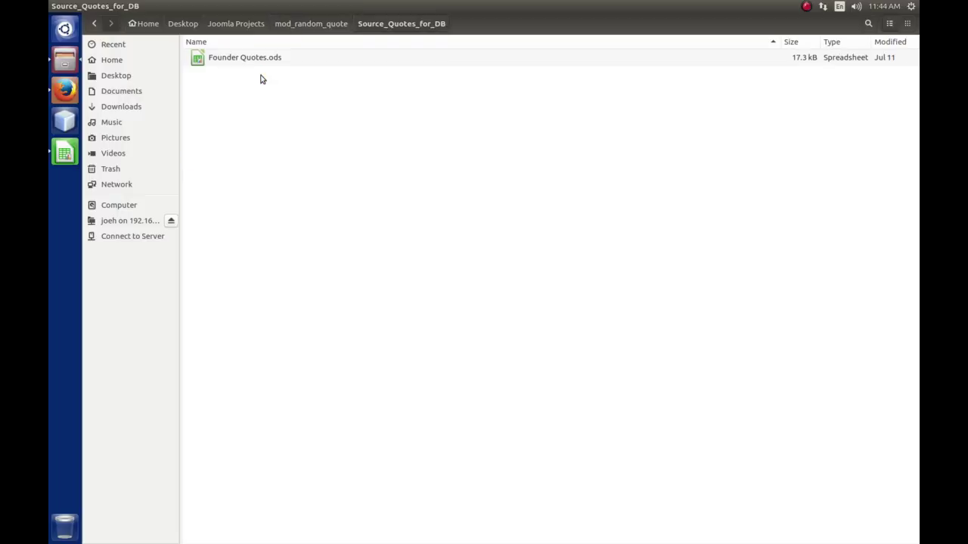
click(65, 155)
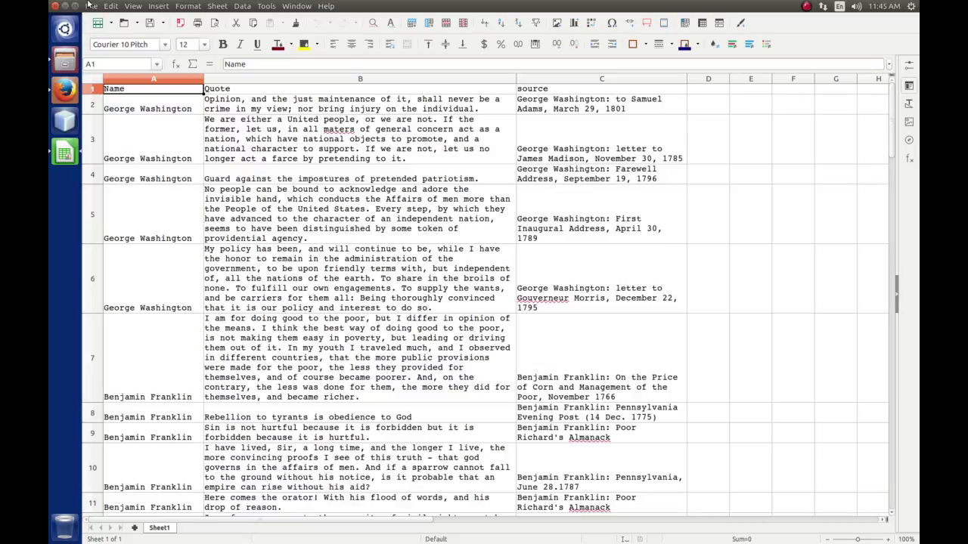
Save Founder Quotes through Save As with the Text CSV (.csv) file type.
click(90, 6)
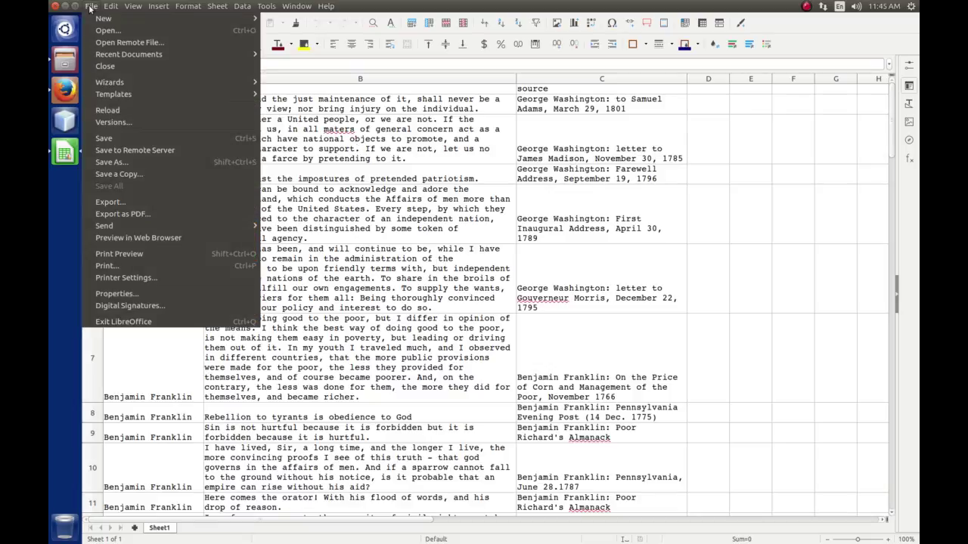
click(120, 163)
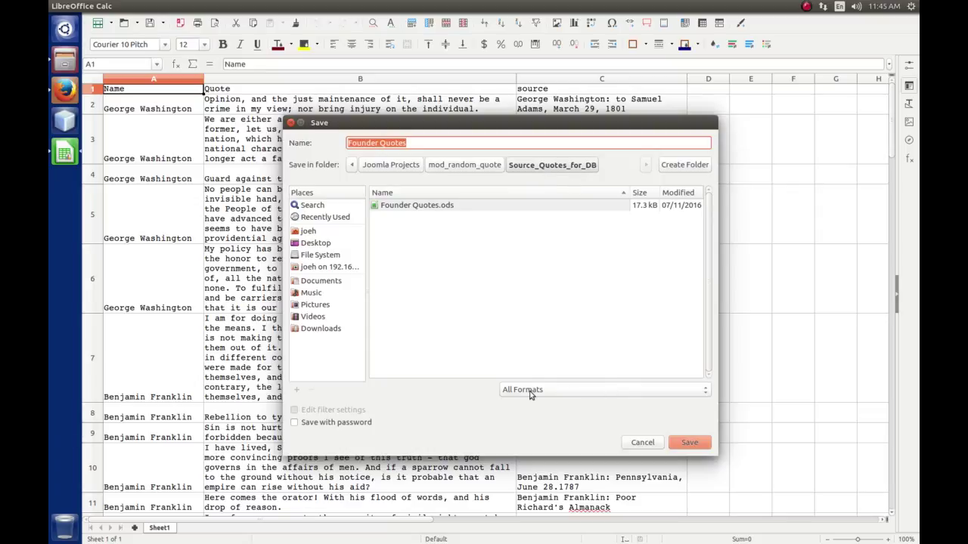
click(705, 391)
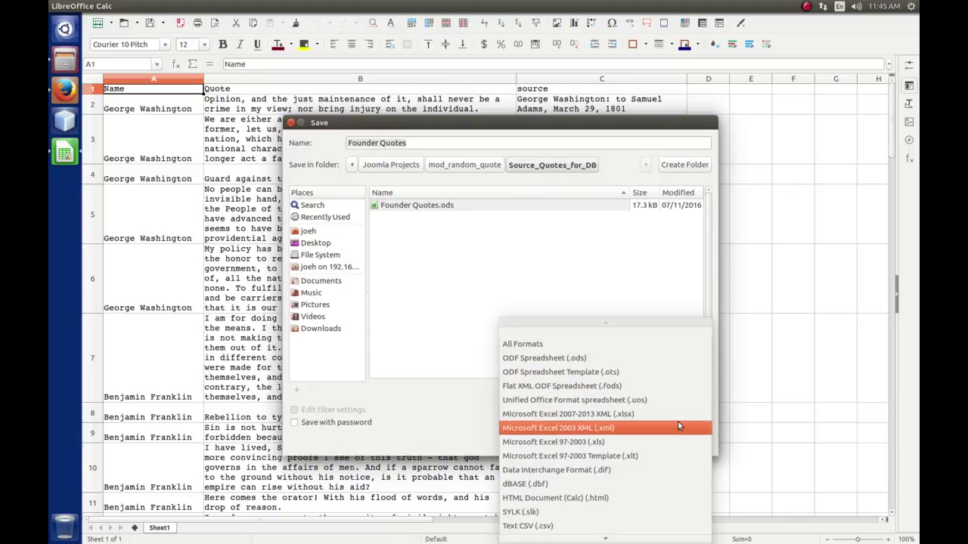
scroll(680, 486, down, 3)
click(577, 509)
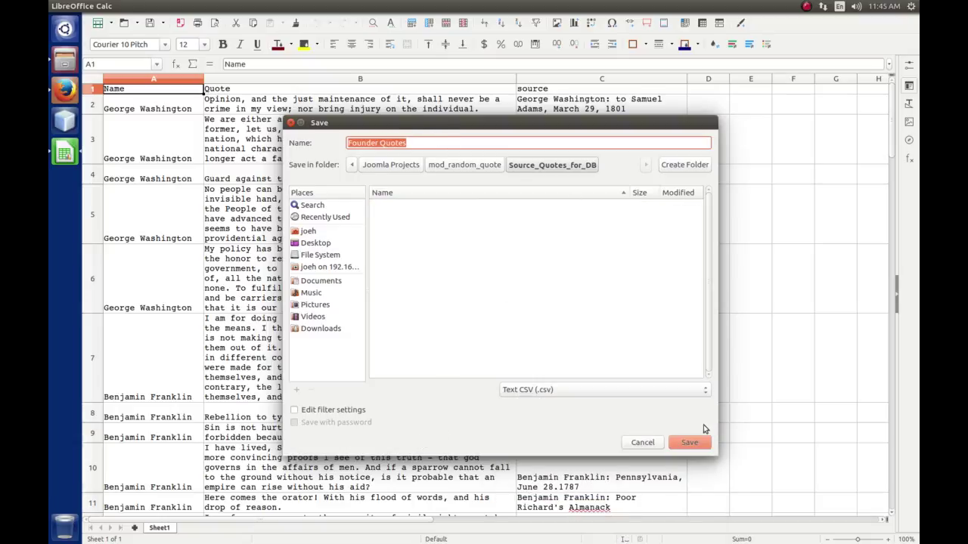
click(691, 441)
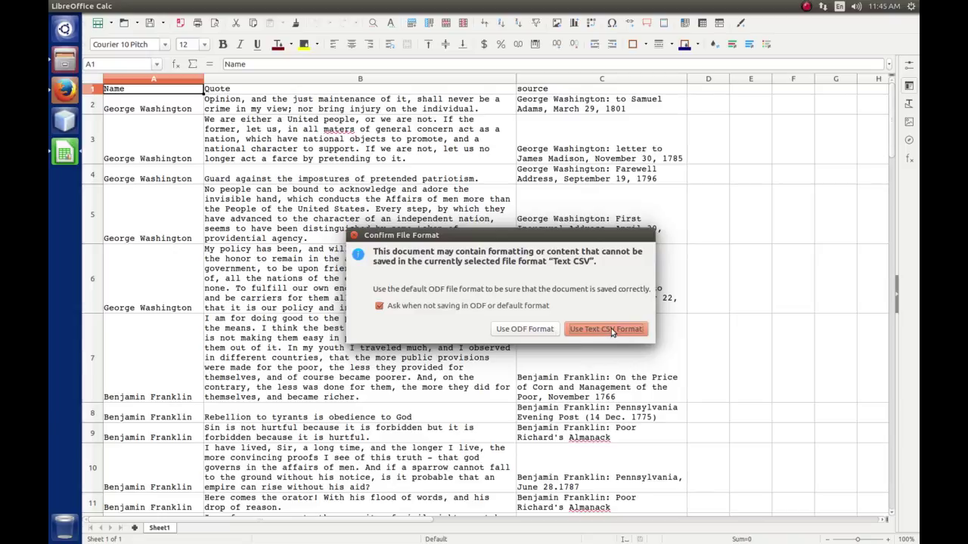
Keep the Text CSV format and export with Quote all text cells enabled.
click(611, 329)
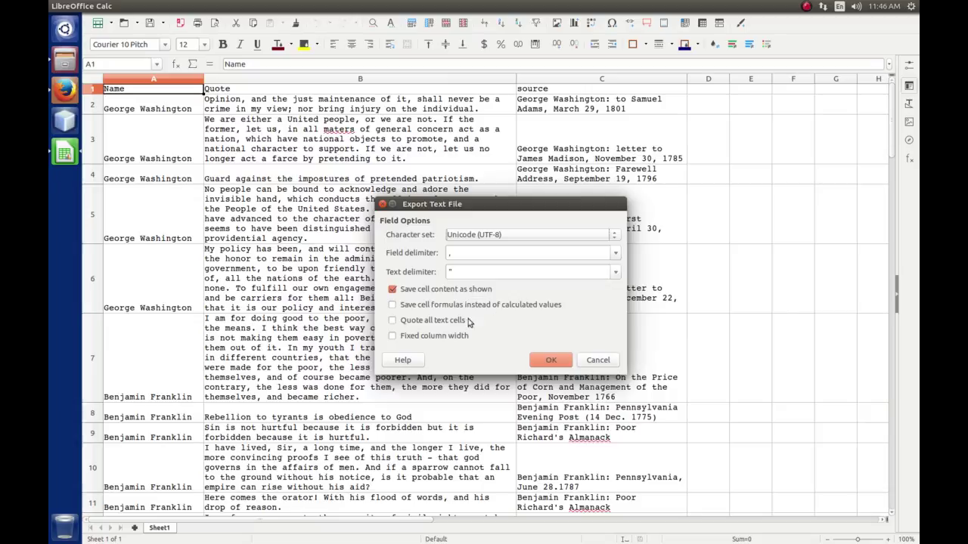
click(394, 321)
click(549, 360)
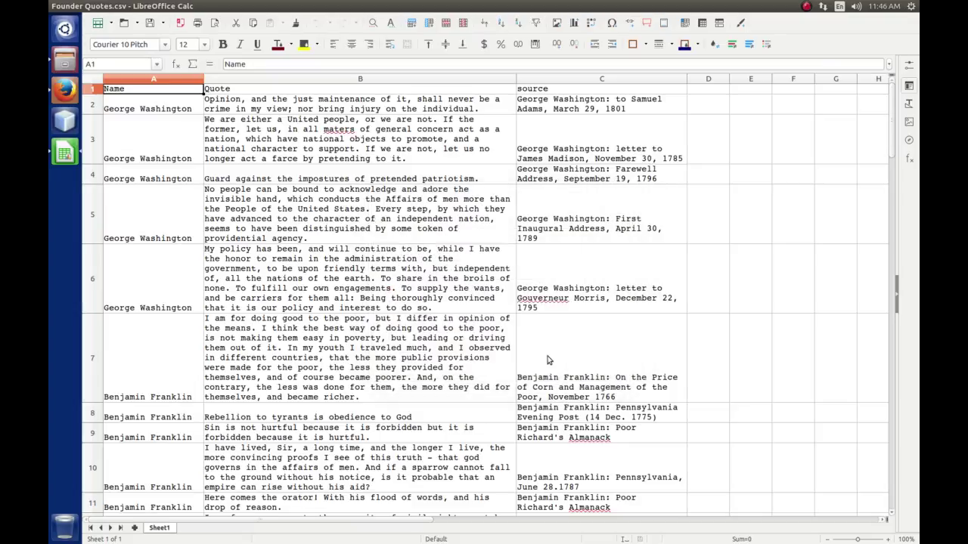
Close Calc, then review Founder Quotes.csv in gedit and close it.
mouse_move(56, 9)
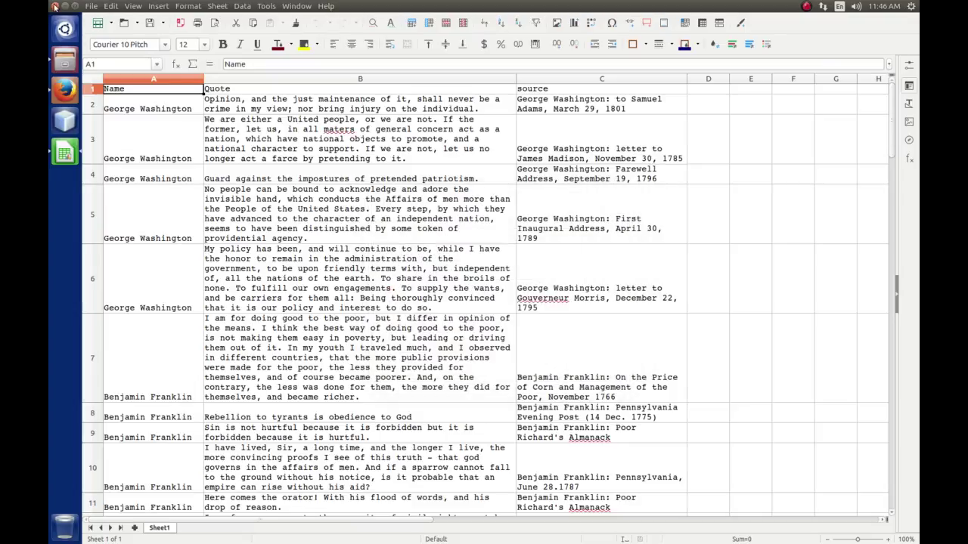
click(56, 7)
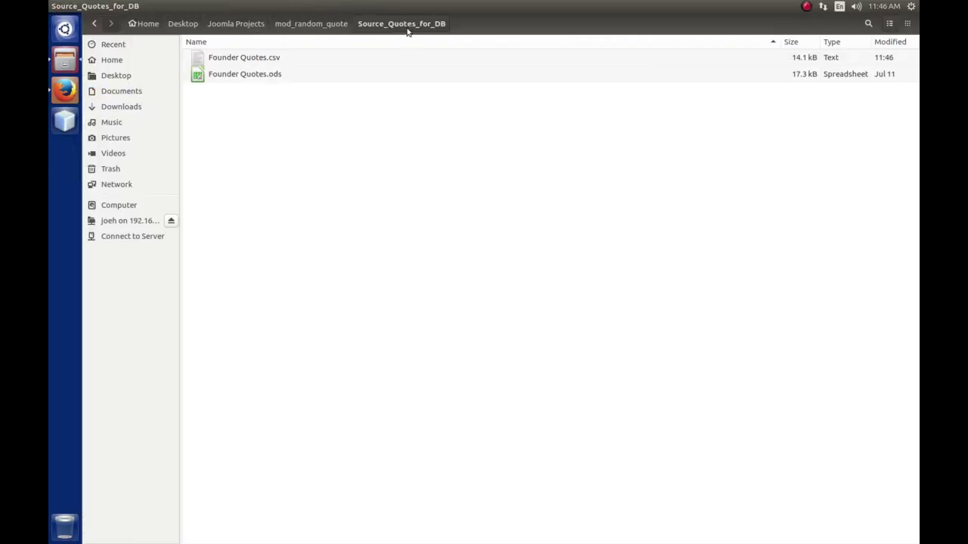
click(243, 60)
right_click(244, 61)
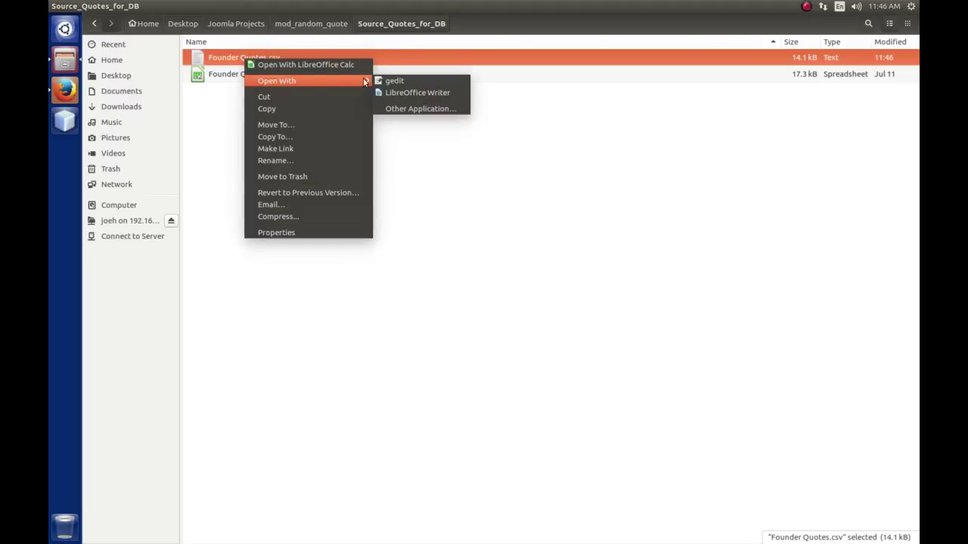
click(392, 80)
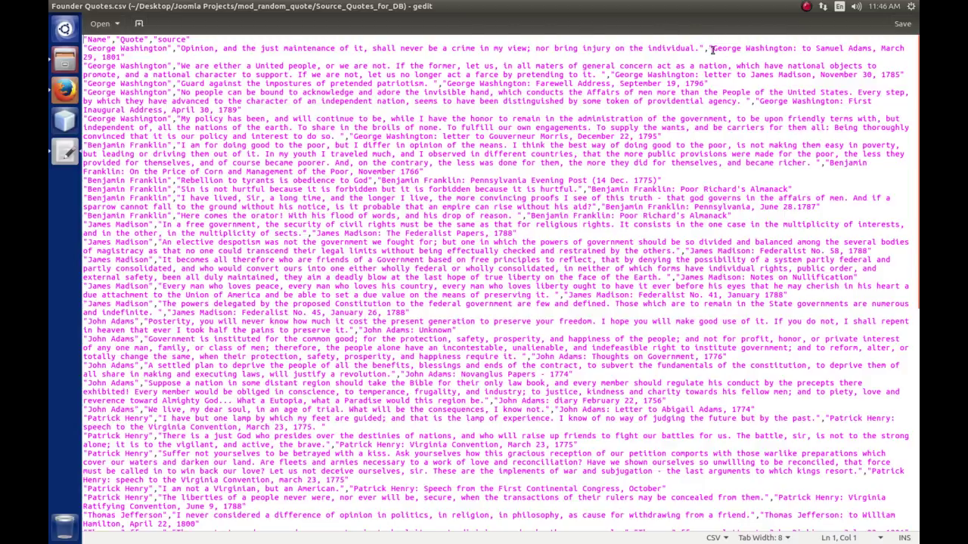
click(55, 7)
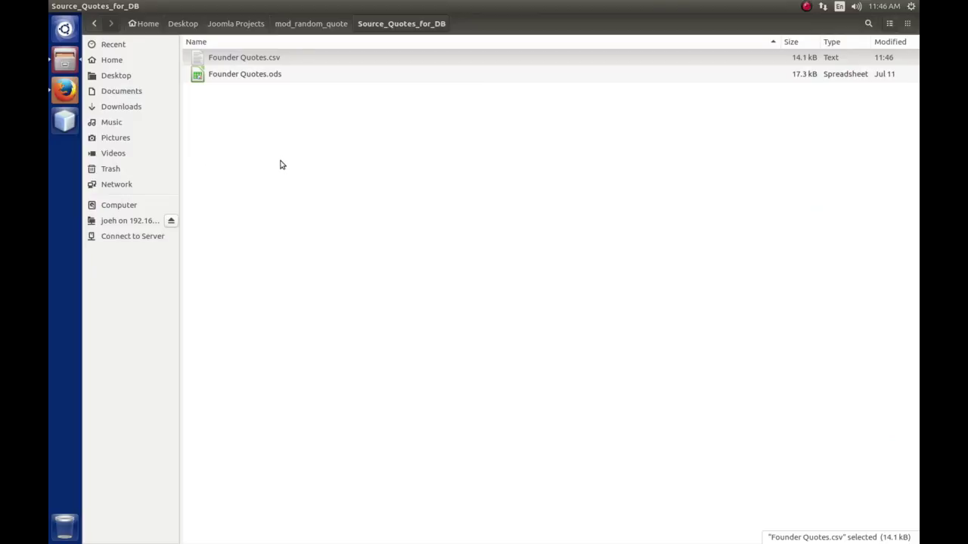
Open joom.dev/phpmyadmin in a new Firefox tab and log in with the database credentials.
click(64, 90)
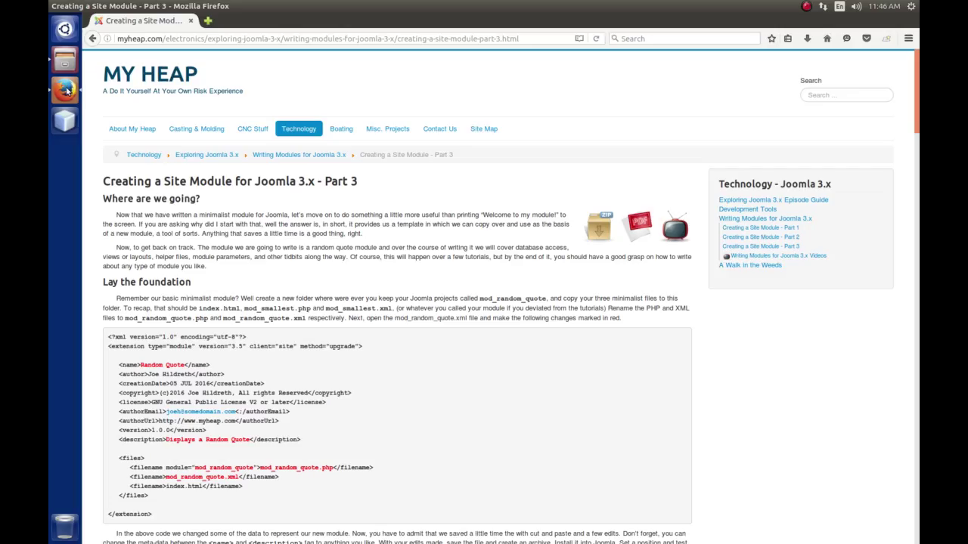
click(207, 20)
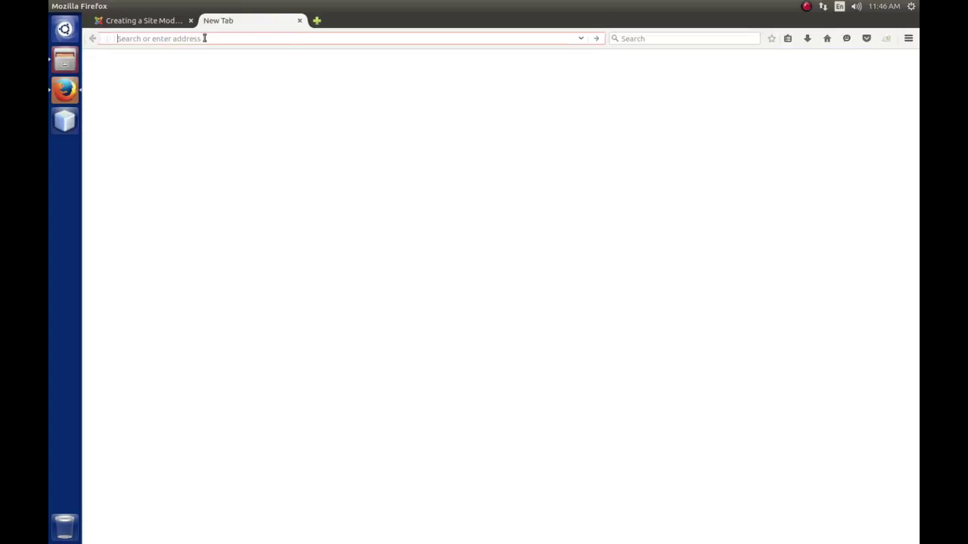
text(joom.dev/phpmyadmin/)
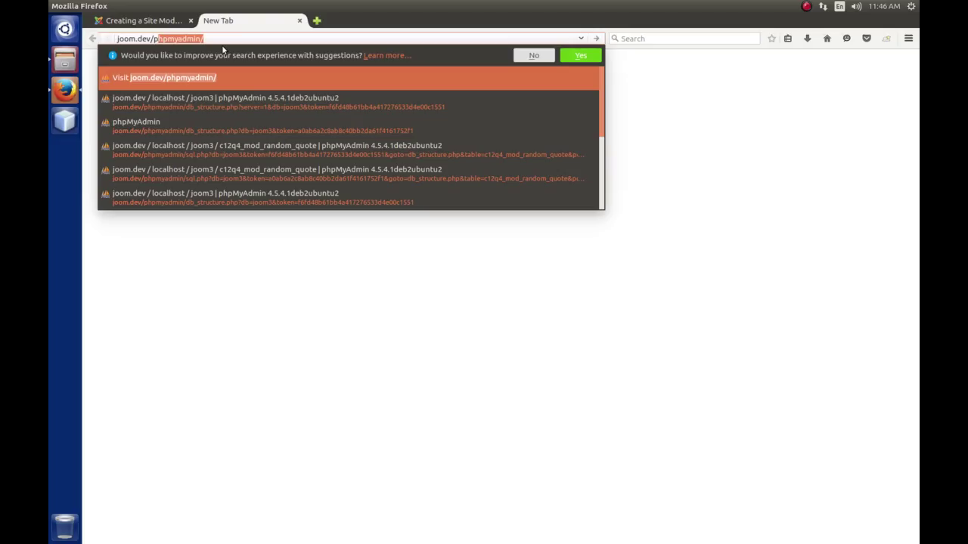
key(Return)
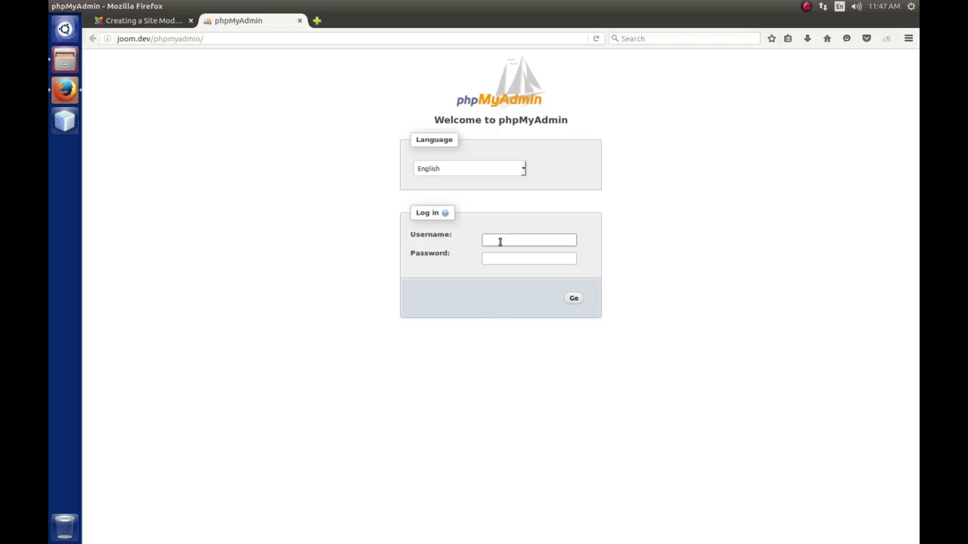
text(oot*****)
key(Return)
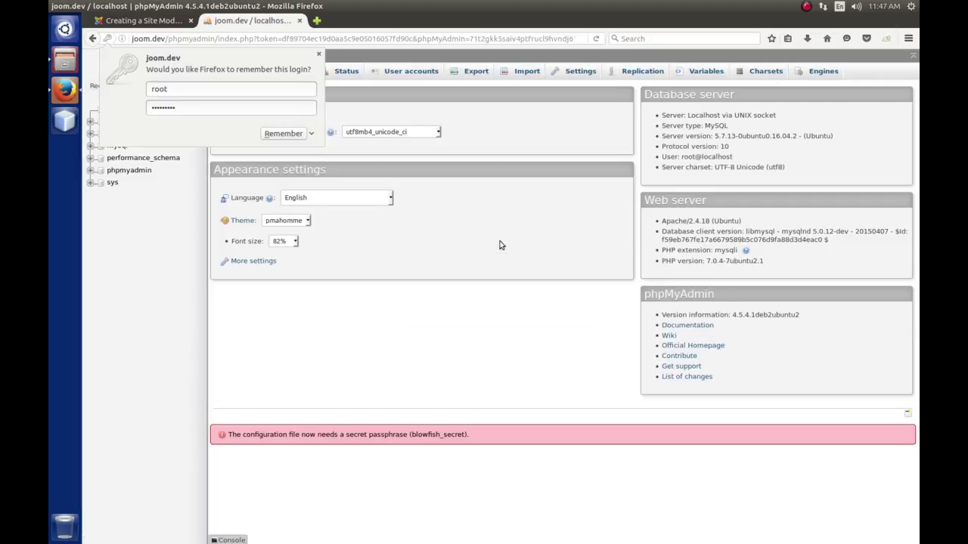
Dismiss the remember-login popup, open the joom3 database, and scroll to Create table.
click(319, 54)
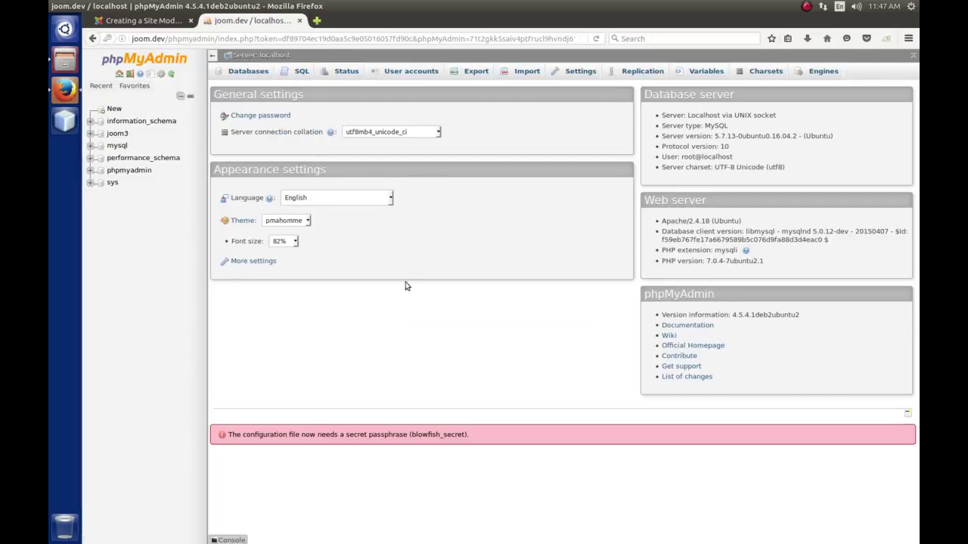
click(118, 134)
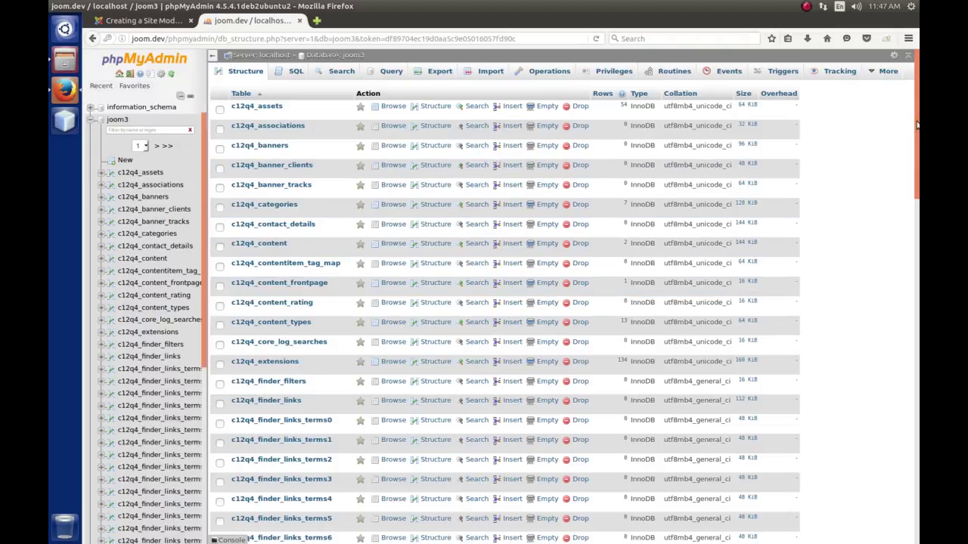
drag(915, 126, 918, 492)
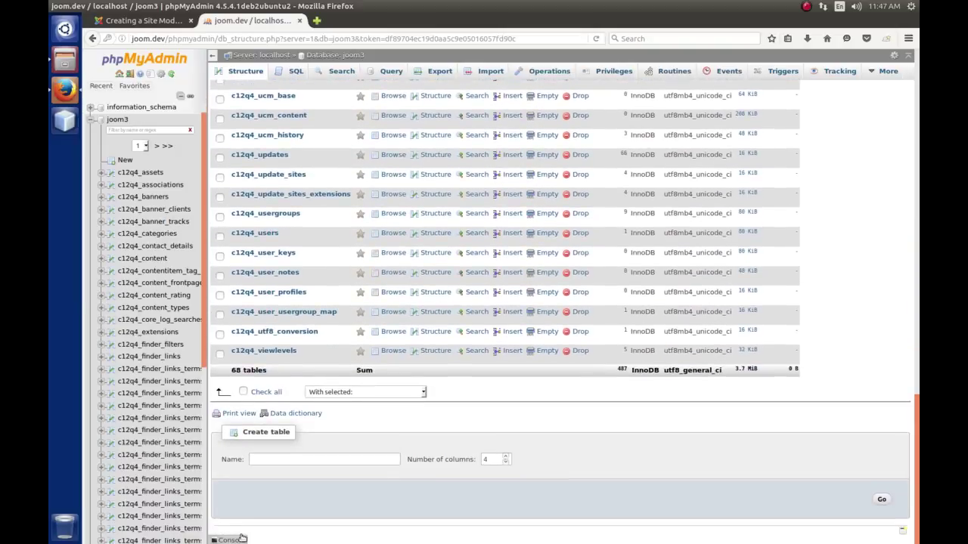
click(298, 460)
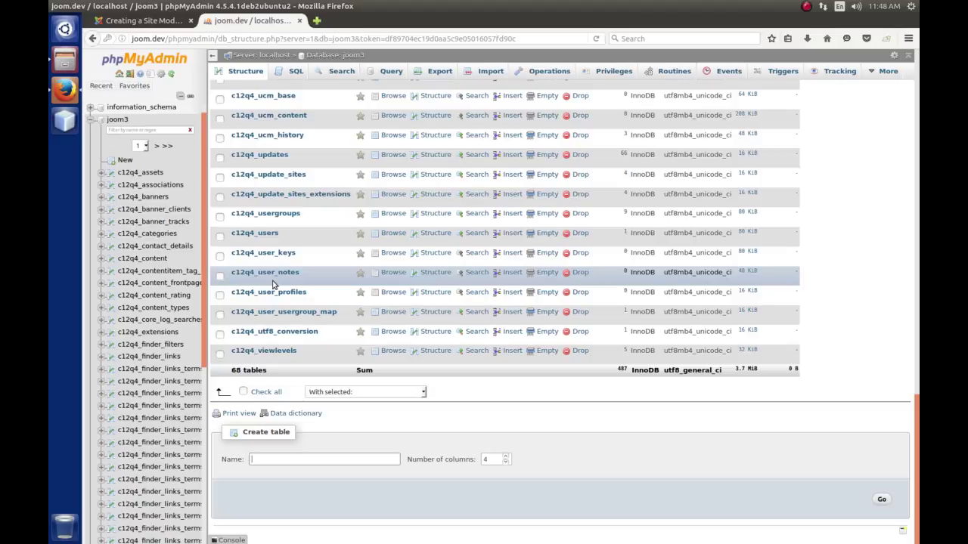
Create a table named c12q4_mod_random_quote with 4 columns.
click(277, 460)
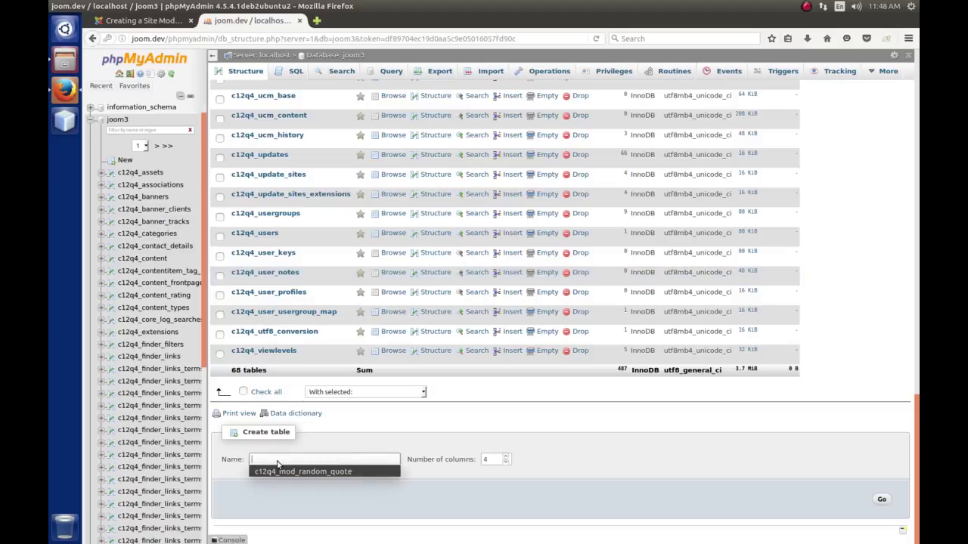
text(c12q4_)
text(mo)
click(278, 465)
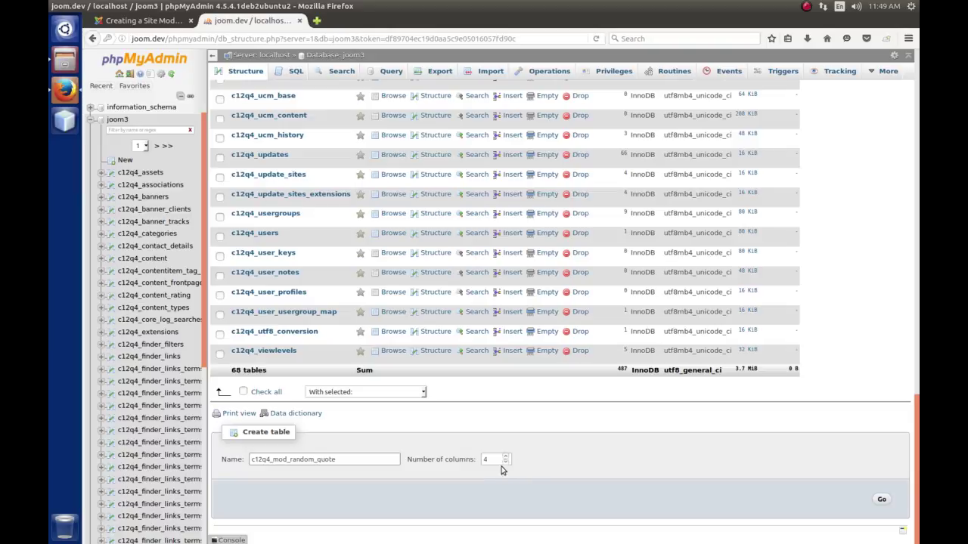
click(881, 501)
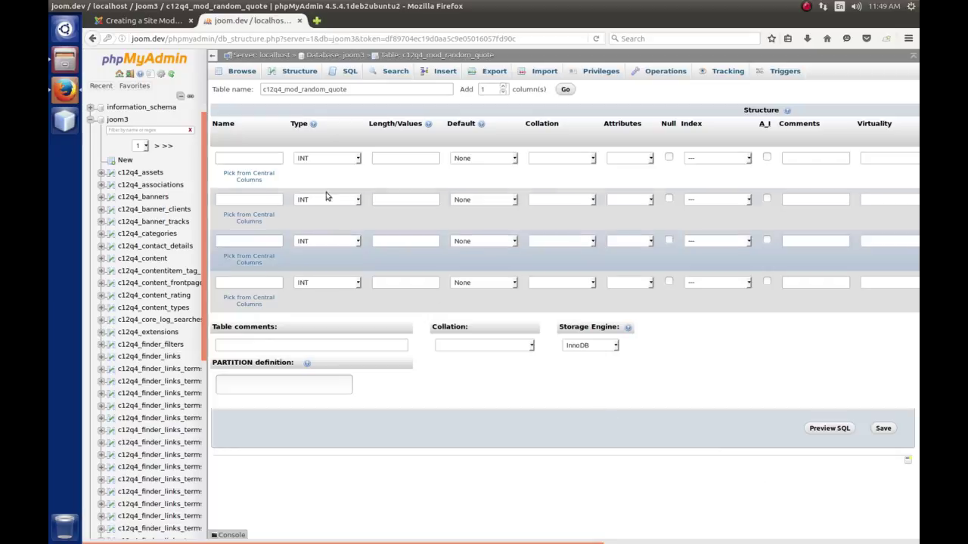
Define the first column as id, type INT, UNSIGNED, with a PRIMARY index.
click(260, 160)
text(id)
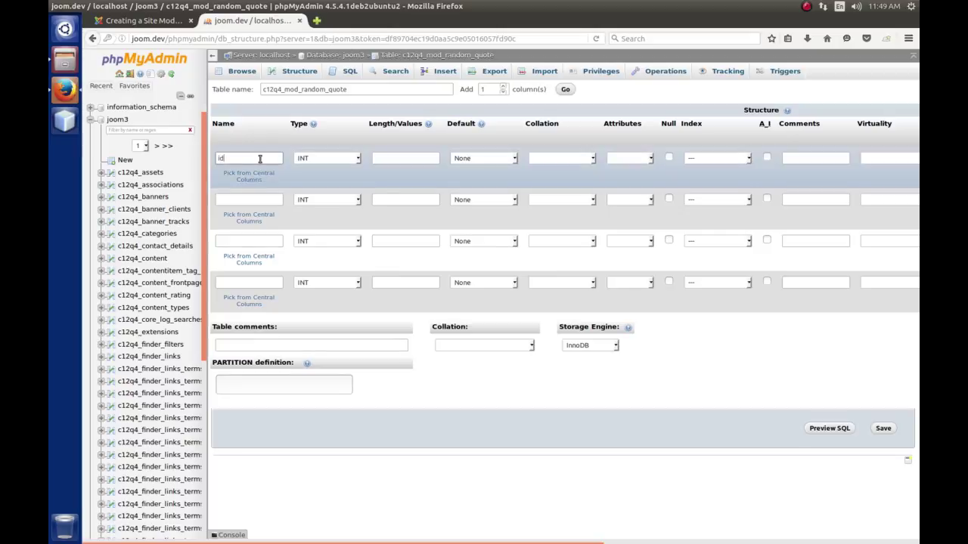
click(359, 160)
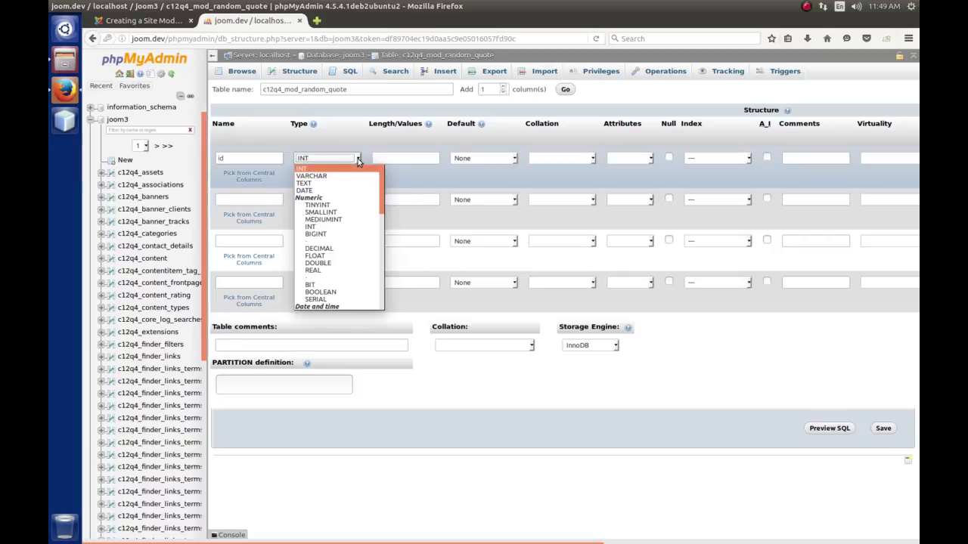
click(326, 170)
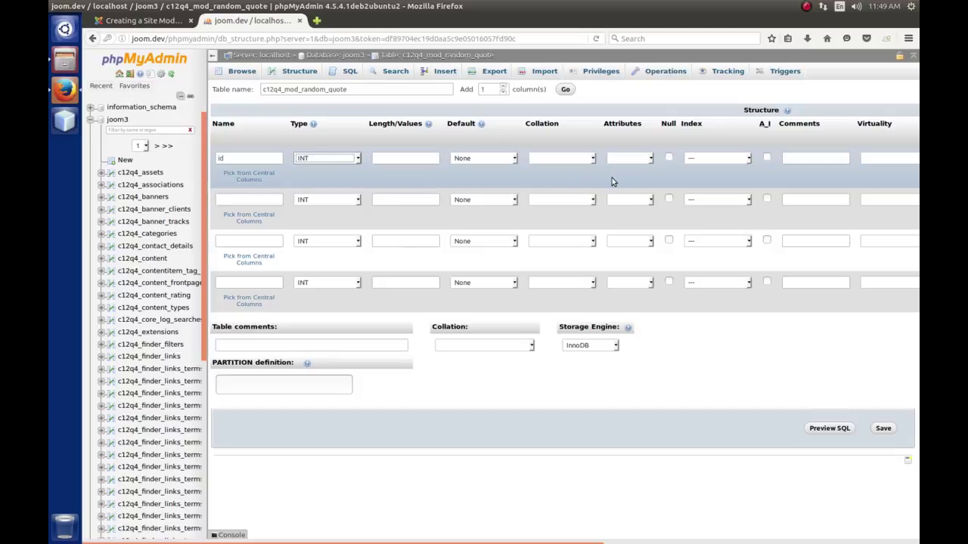
click(648, 158)
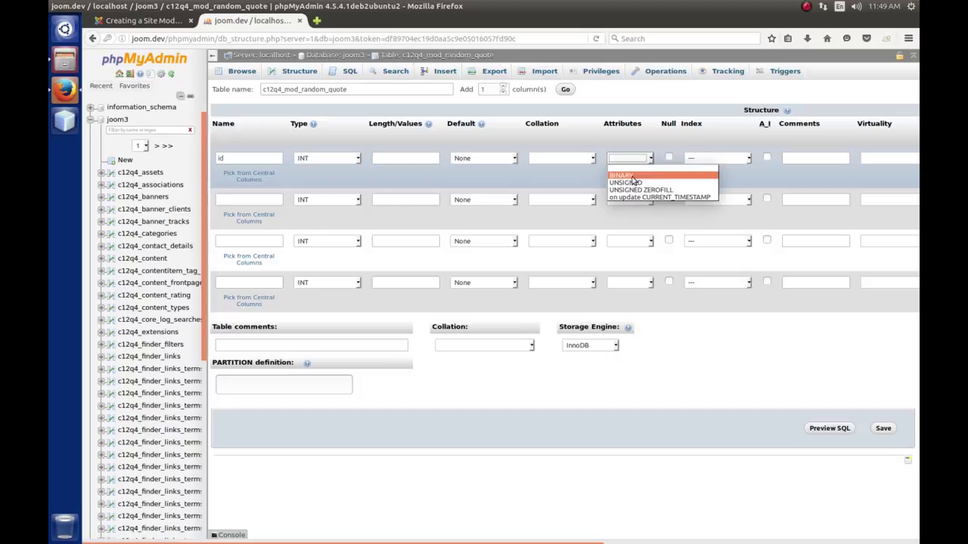
click(631, 183)
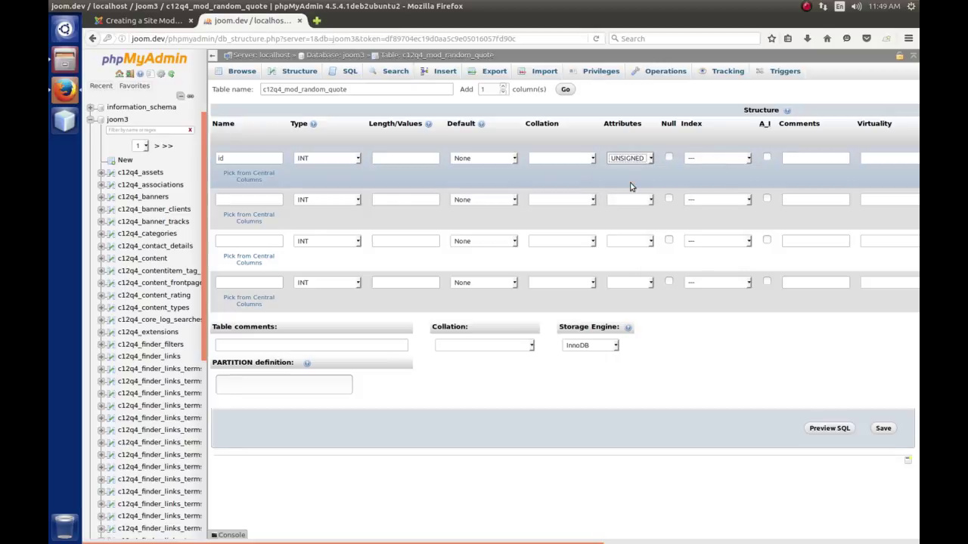
click(746, 161)
click(722, 180)
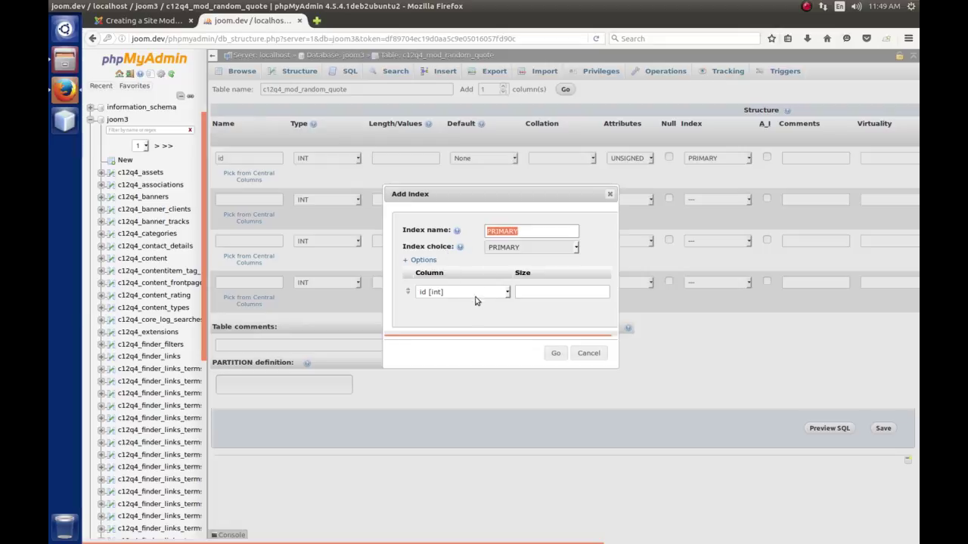
click(556, 353)
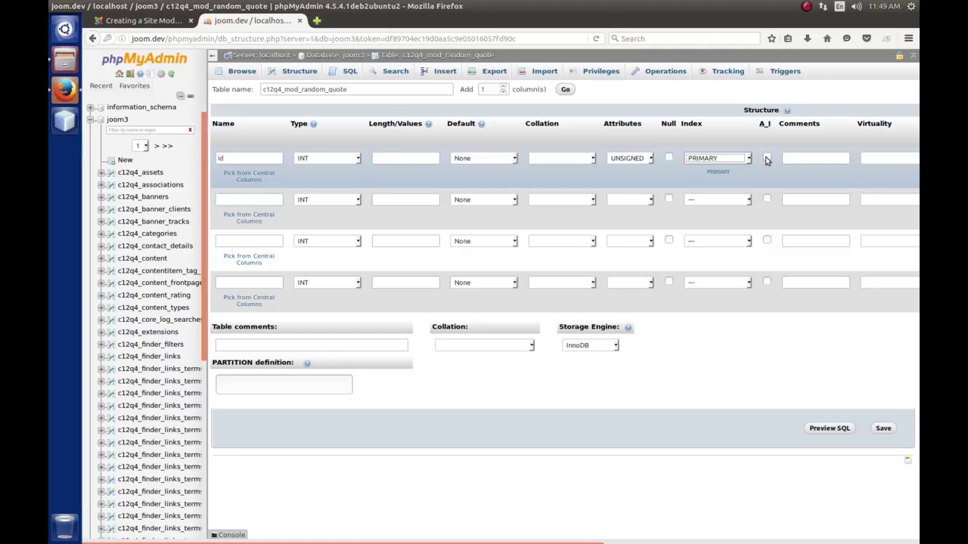
click(226, 158)
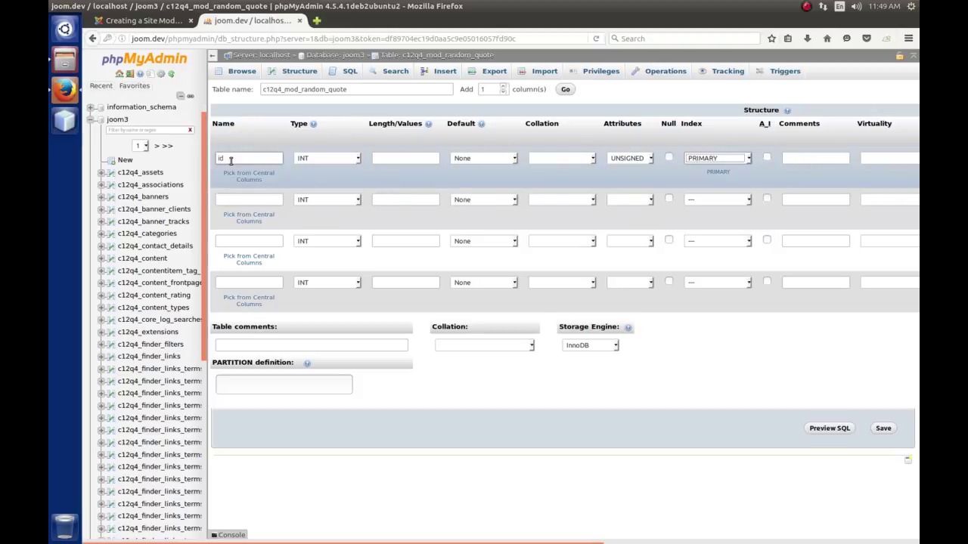